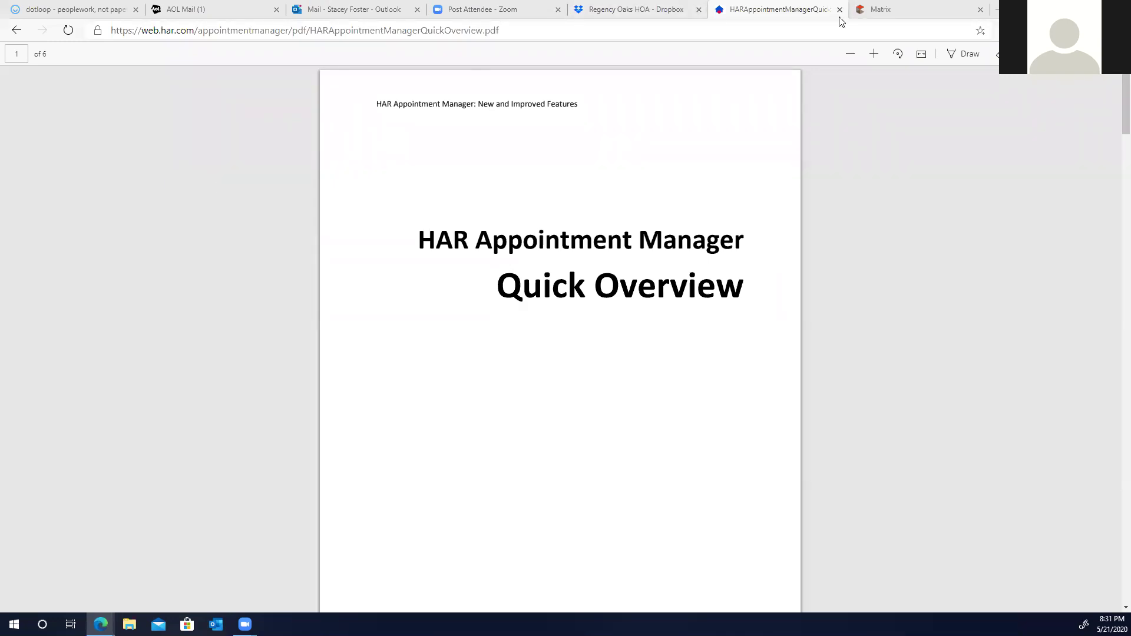
Step: Switch to the Matrix MLS browser tab showing the Email CMA page
left_click(880, 12)
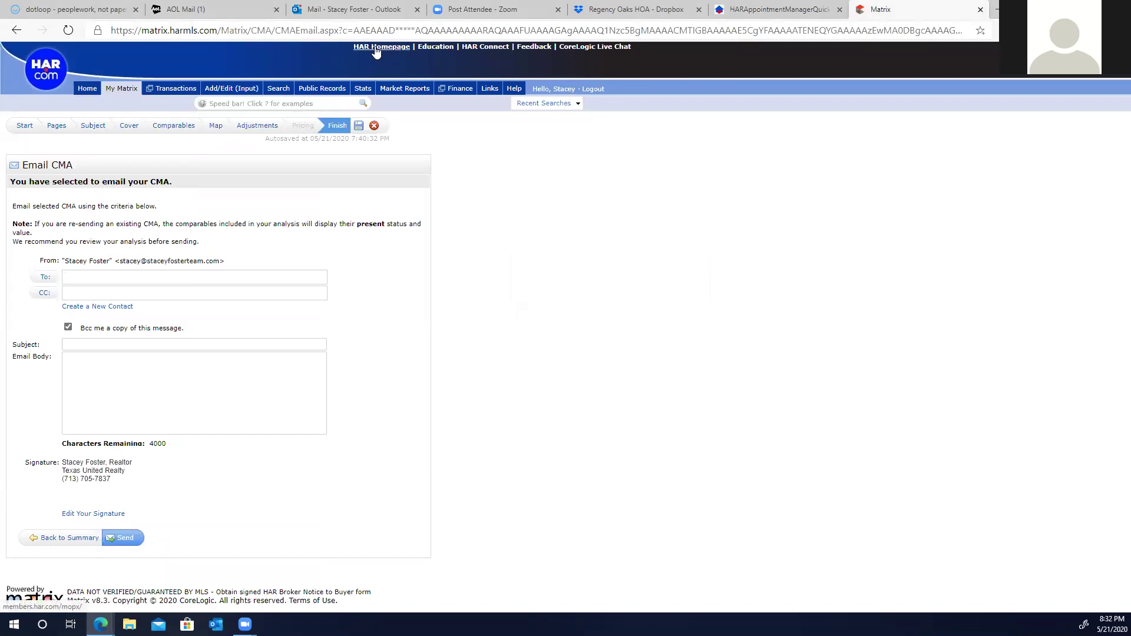
Step: Open the HAR members homepage and search 'appointment' to reach Appointment Manager, then close it
left_click(378, 47)
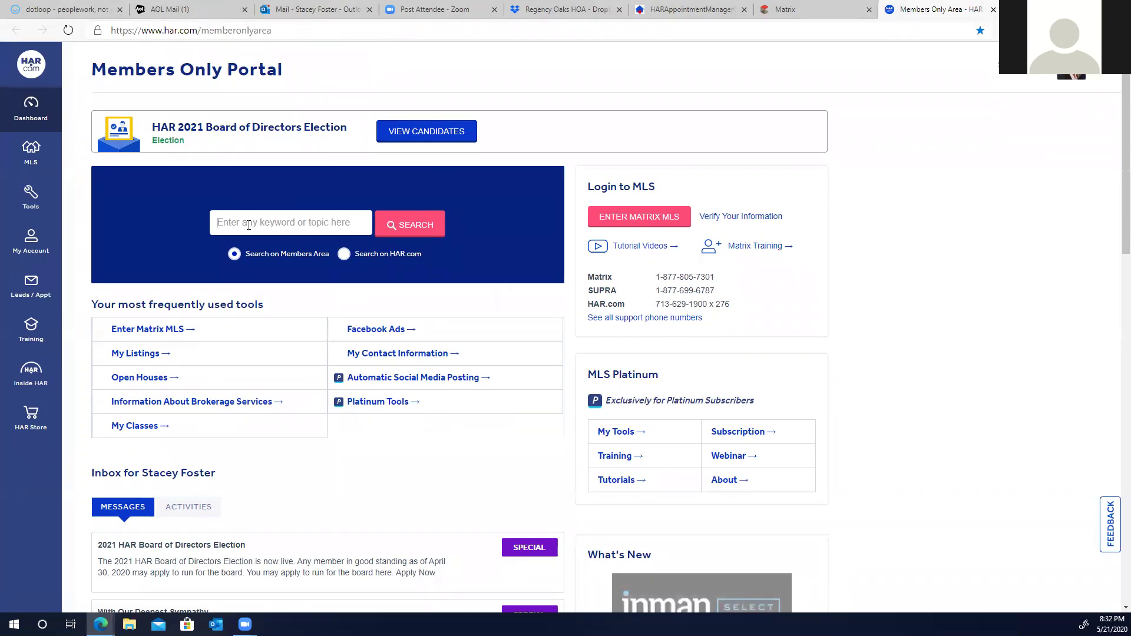
type("a")
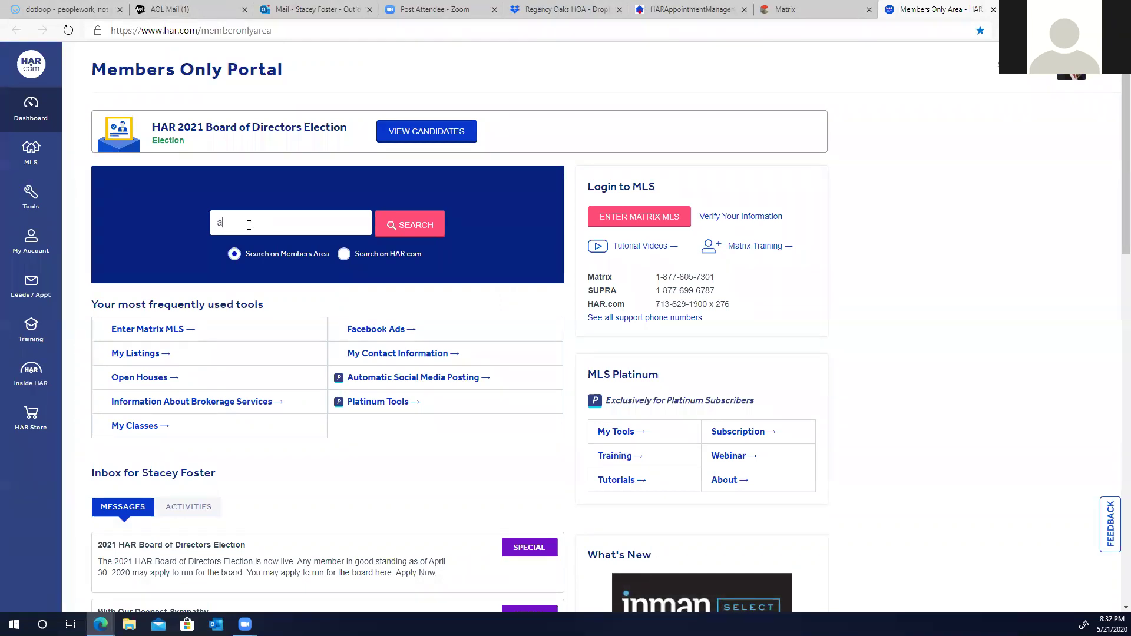
type("ppointment")
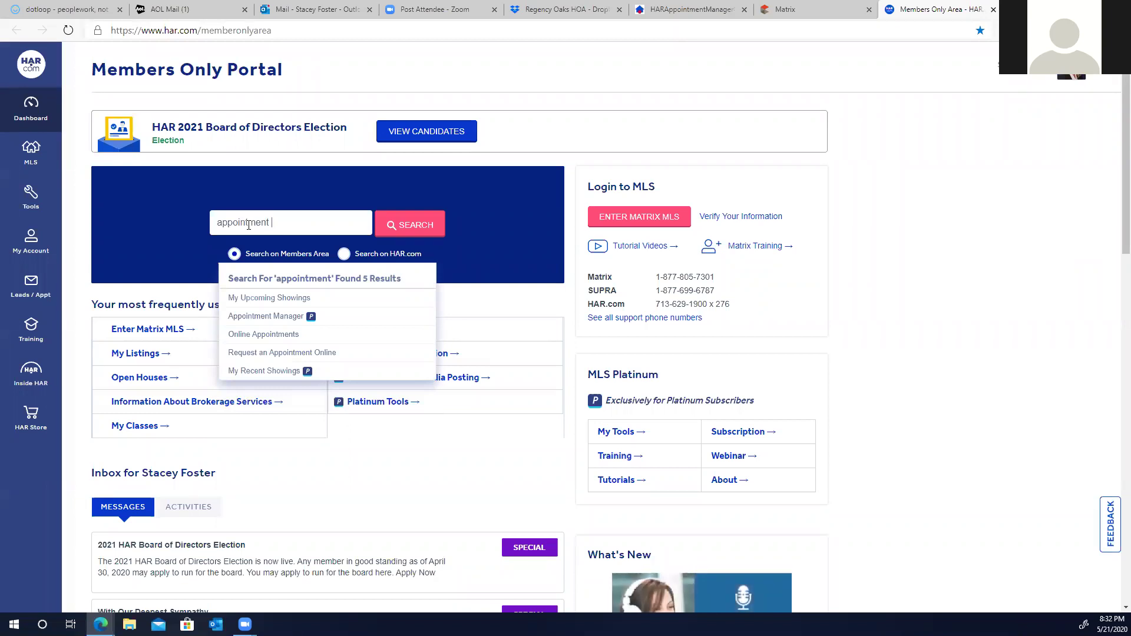
left_click(264, 318)
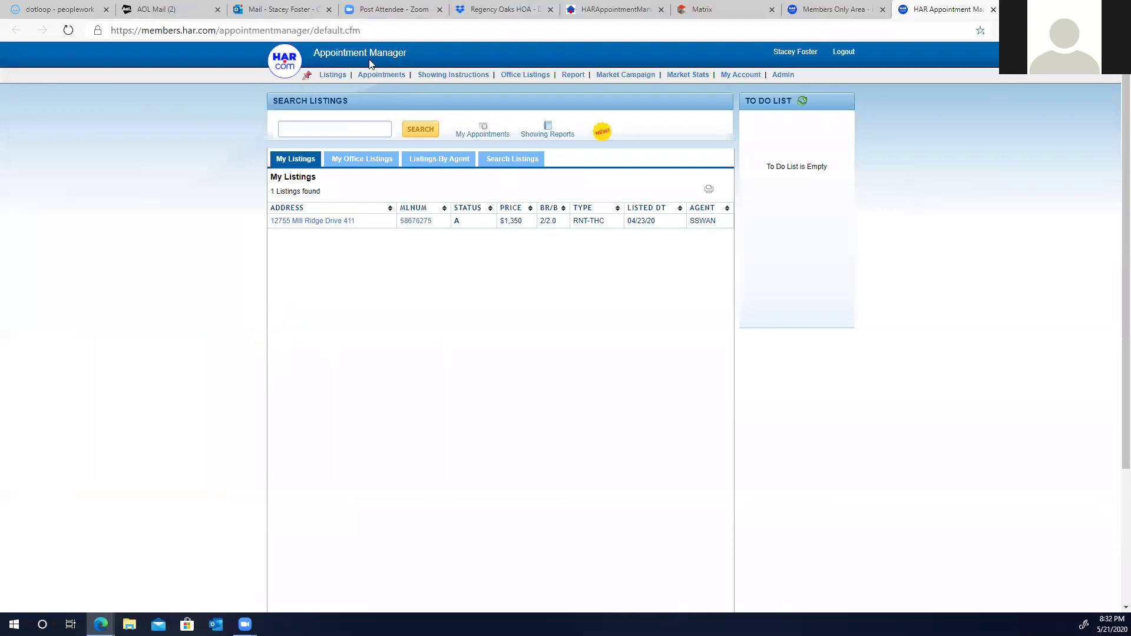
left_click(994, 10)
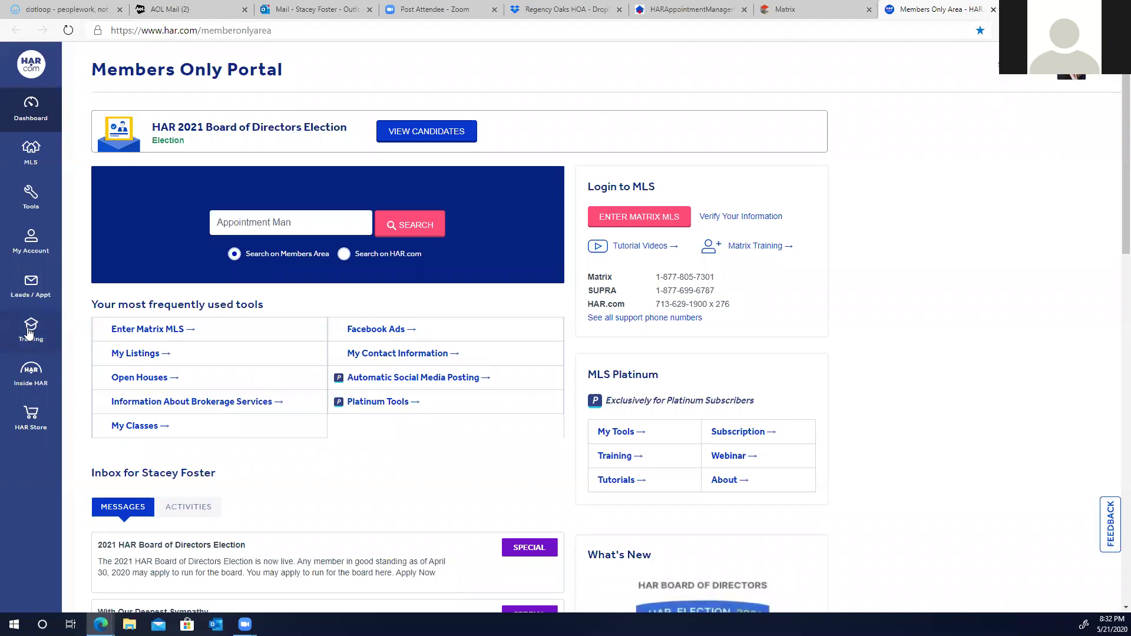
Step: Open Appointment Manager via Leads / Appt > Appointments / Showings in the sidebar
left_click(42, 300)
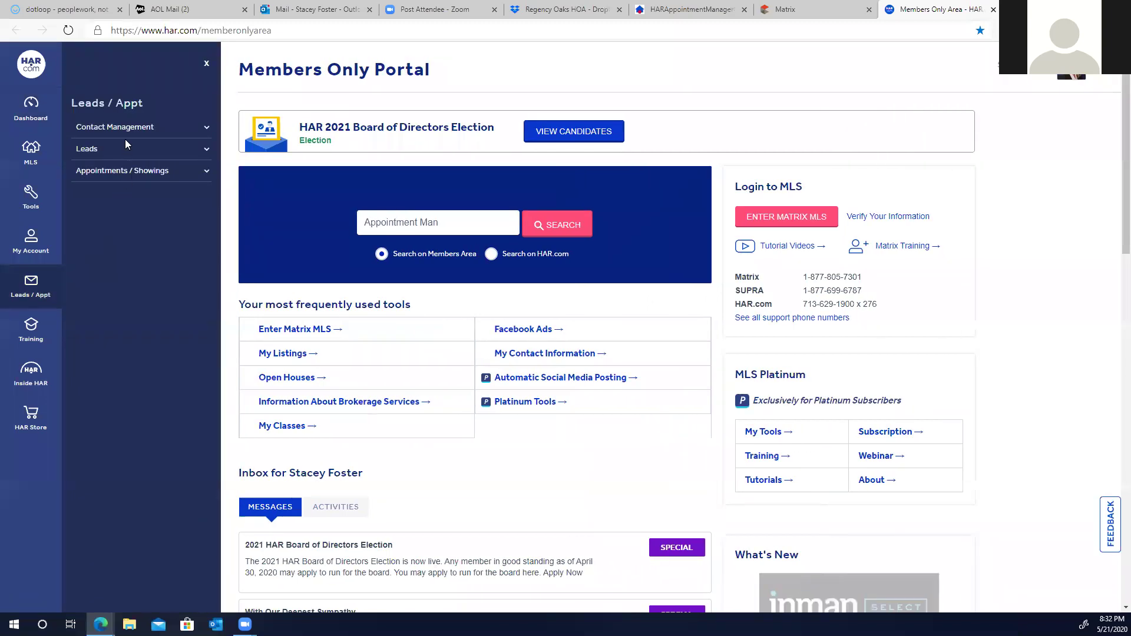
left_click(130, 171)
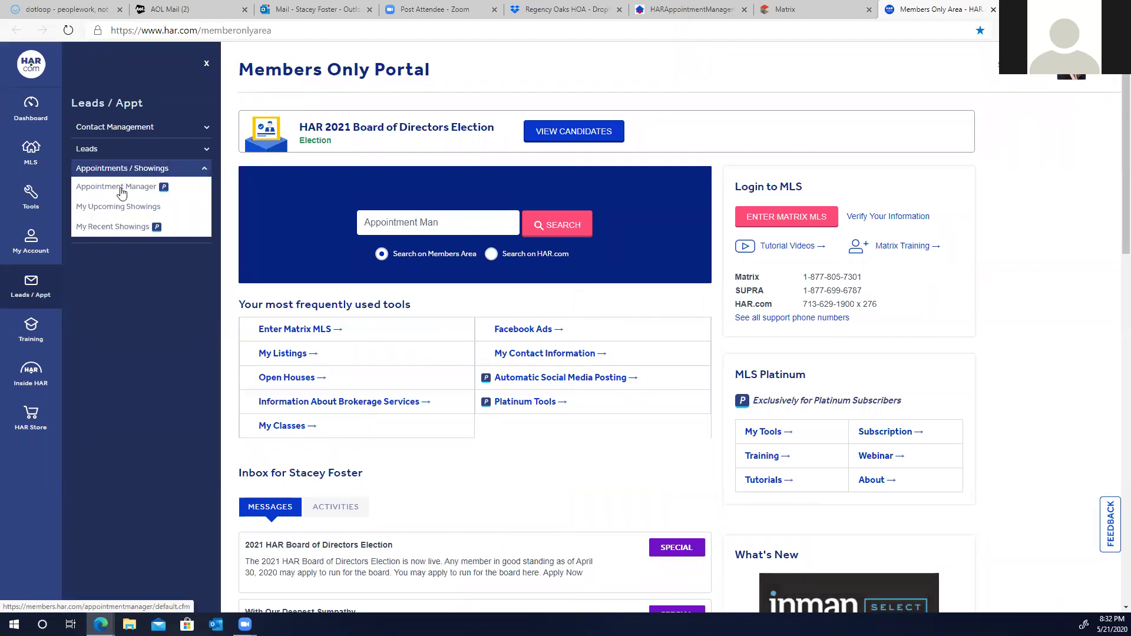
left_click(118, 187)
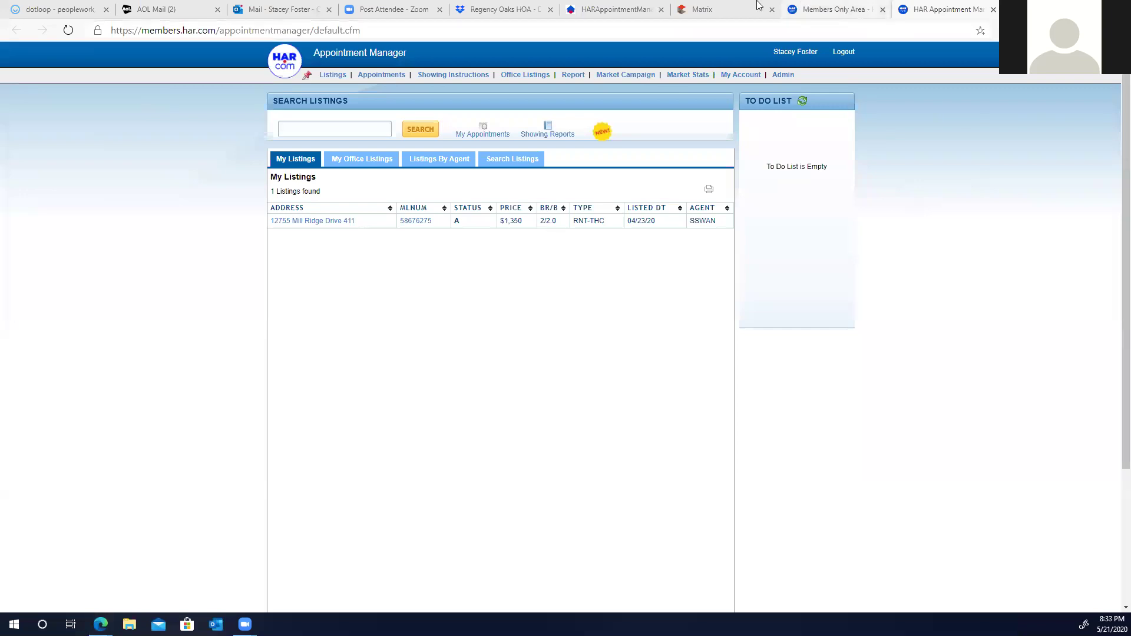
Step: Run a Matrix Quick Rental search for street number 12755 and open unit #510's full listing
left_click(706, 10)
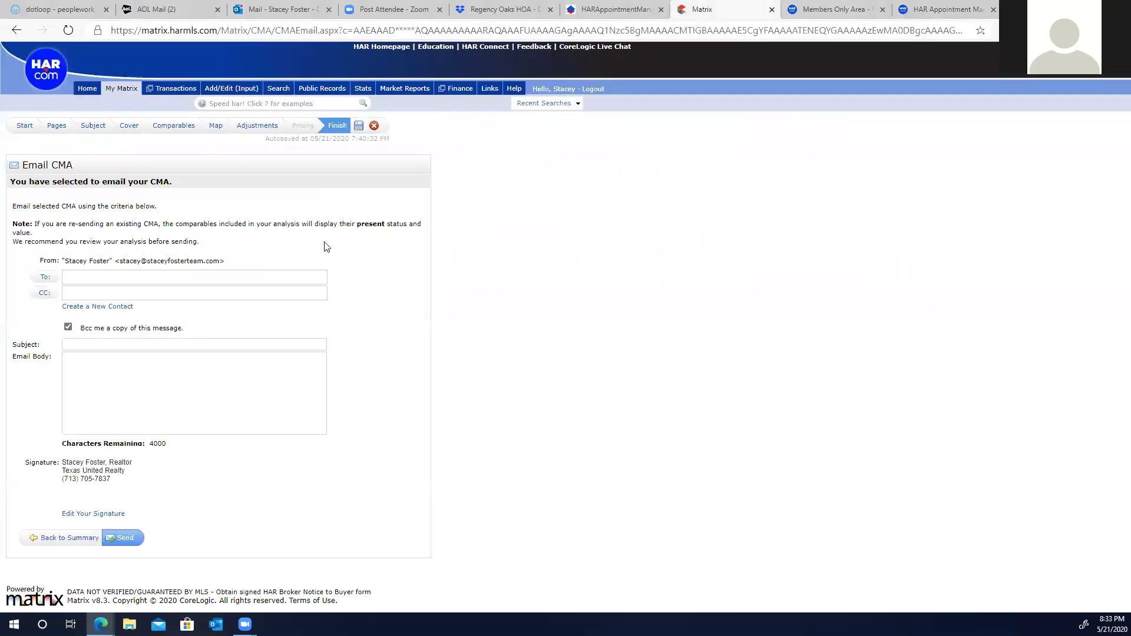
mouse_move(278, 88)
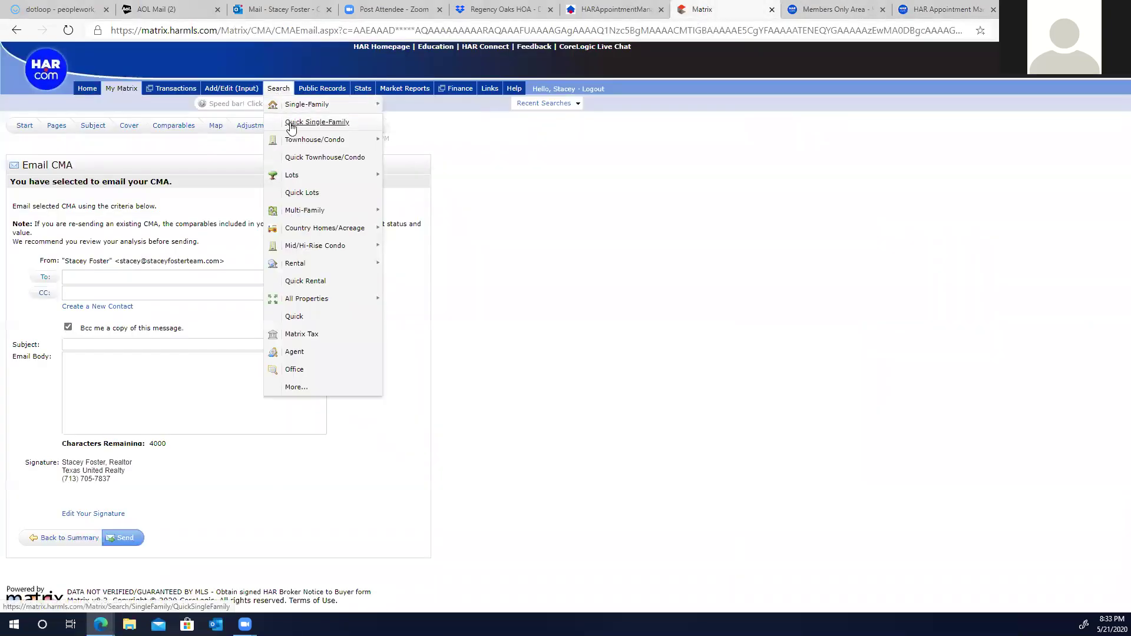
left_click(296, 282)
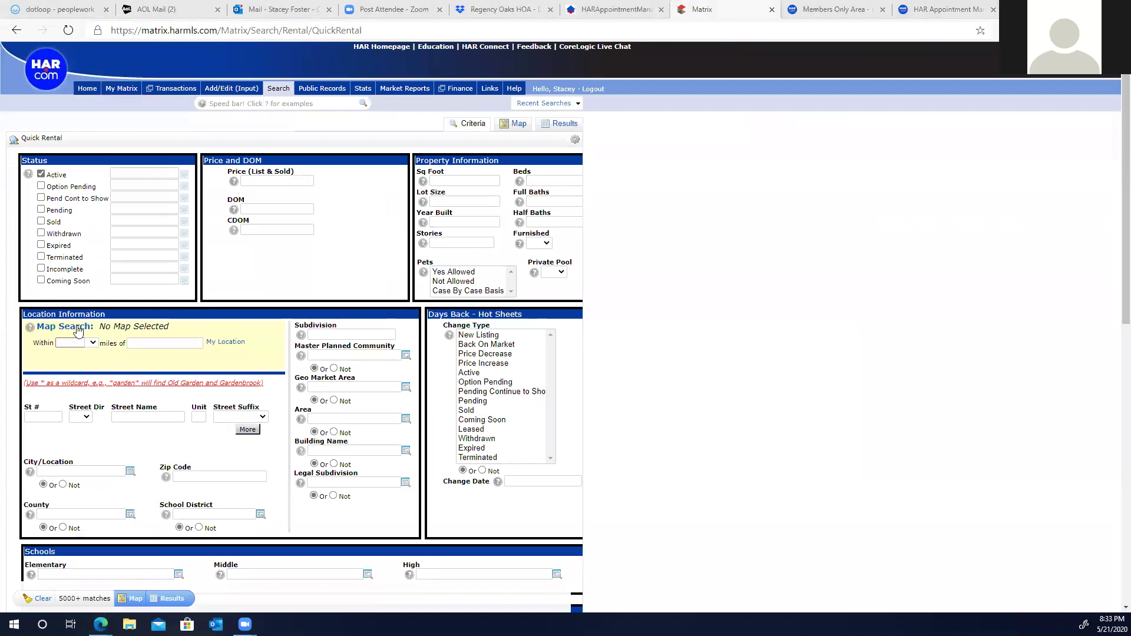
left_click(47, 418)
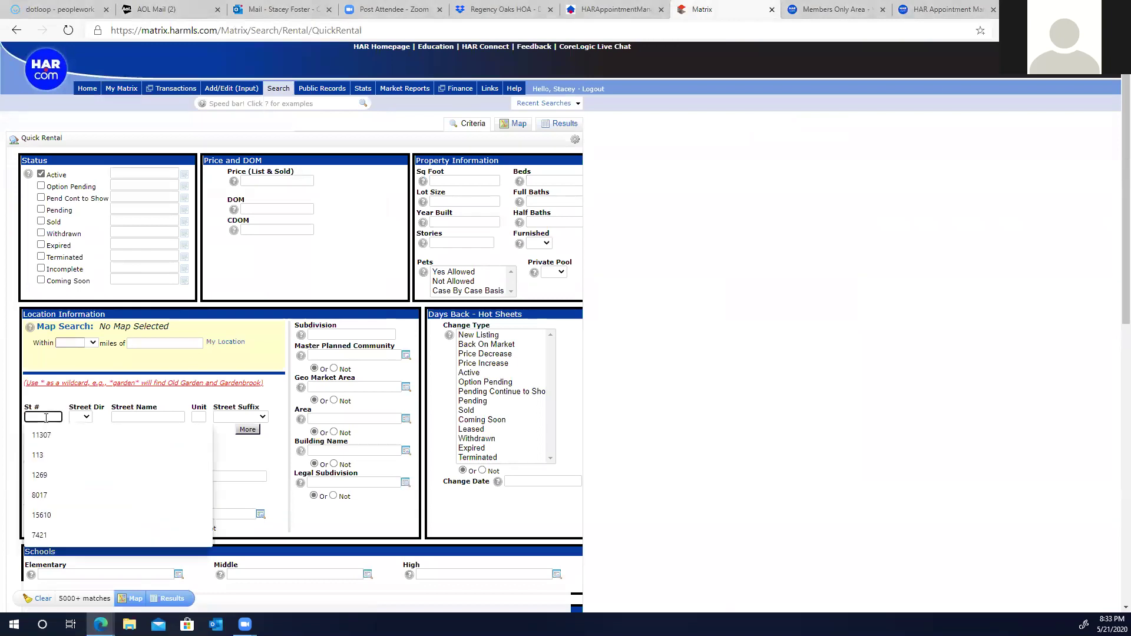
type("127")
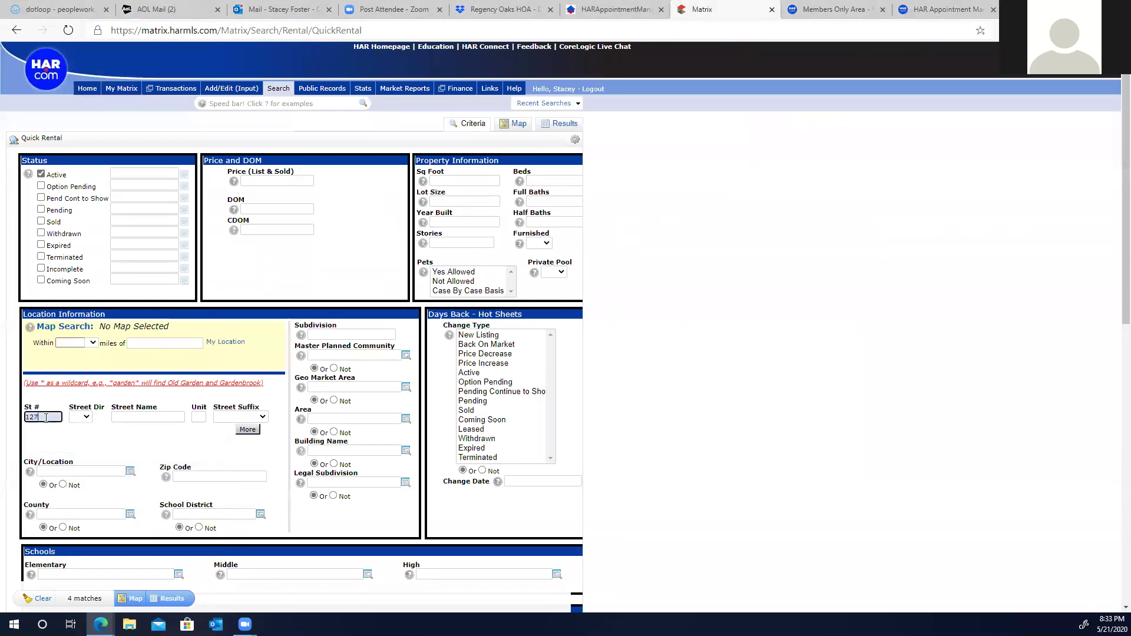
type("55")
left_click(176, 600)
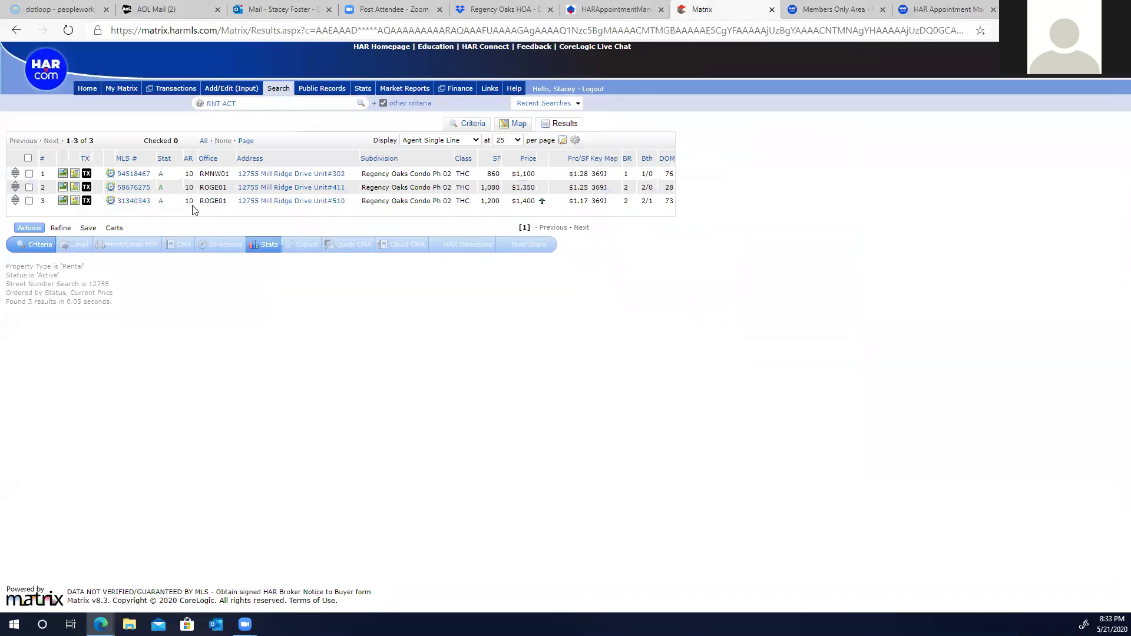
left_click(127, 202)
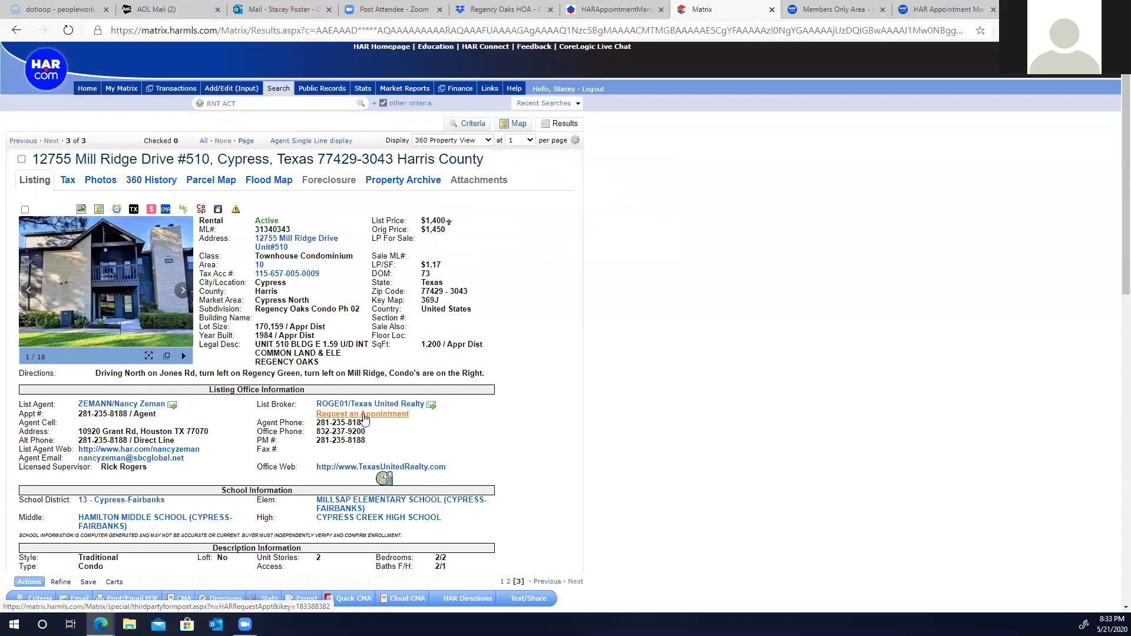
left_click(363, 415)
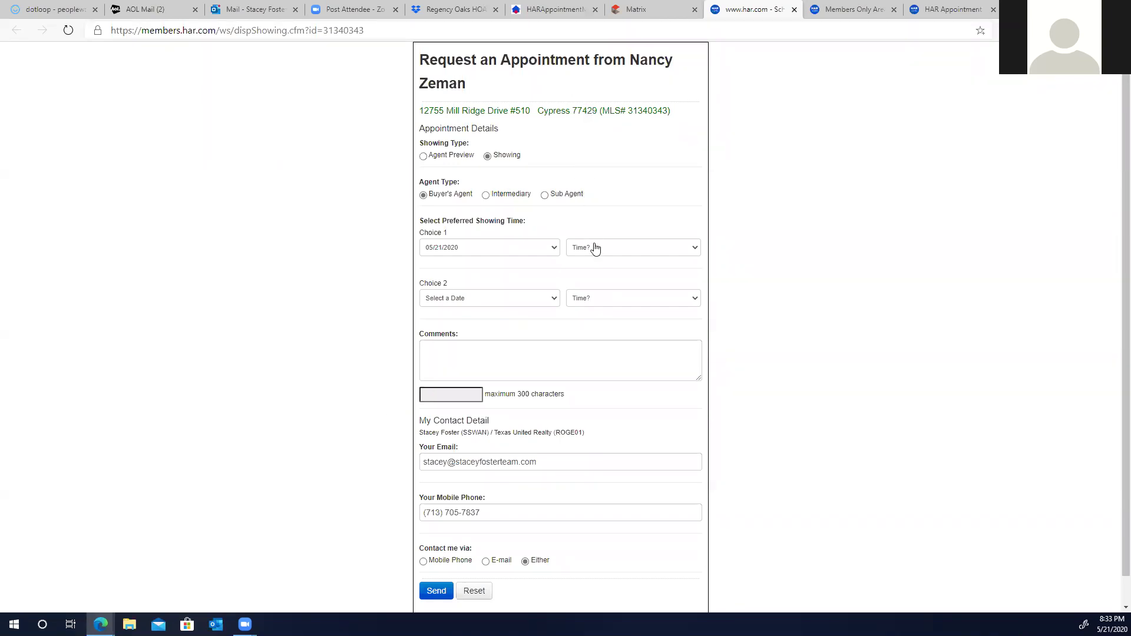
left_click(692, 250)
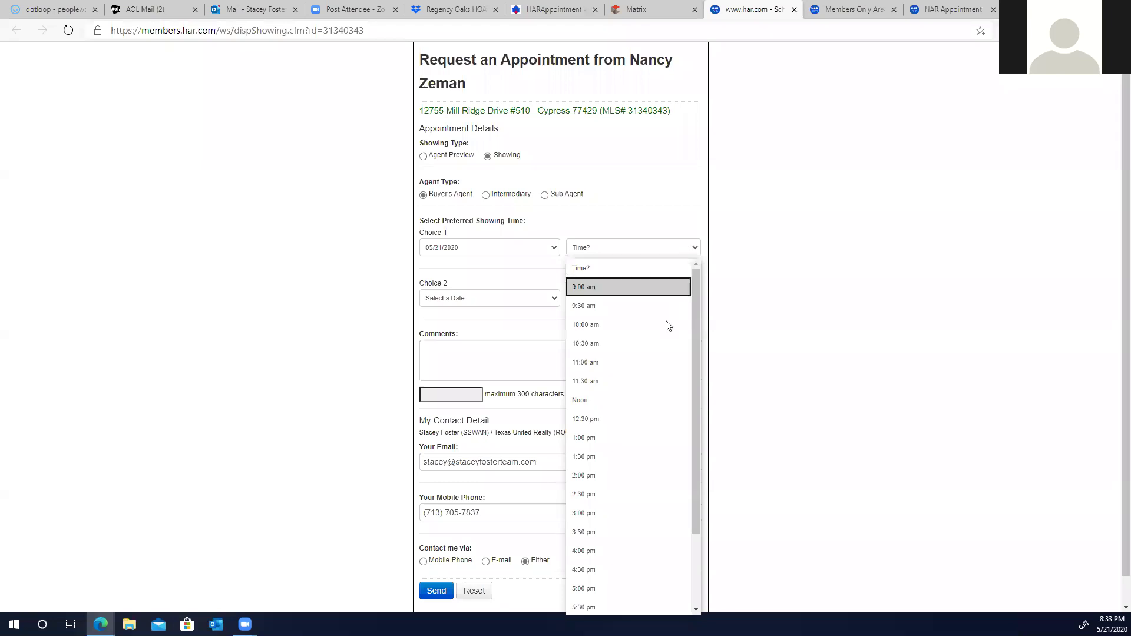
left_click(606, 364)
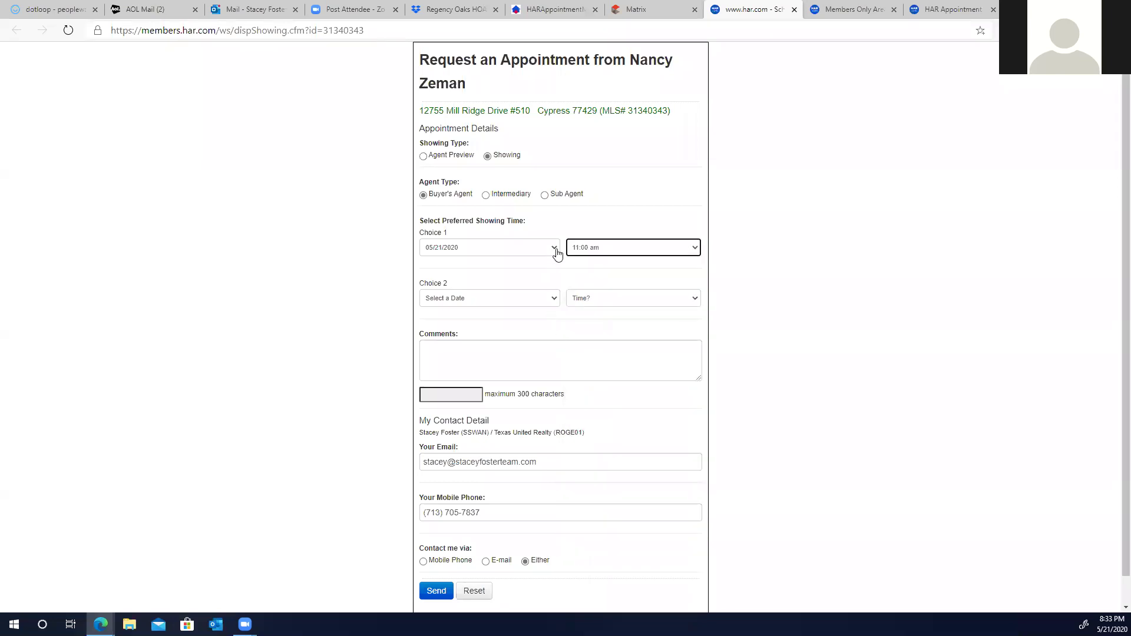
left_click(555, 248)
left_click(500, 285)
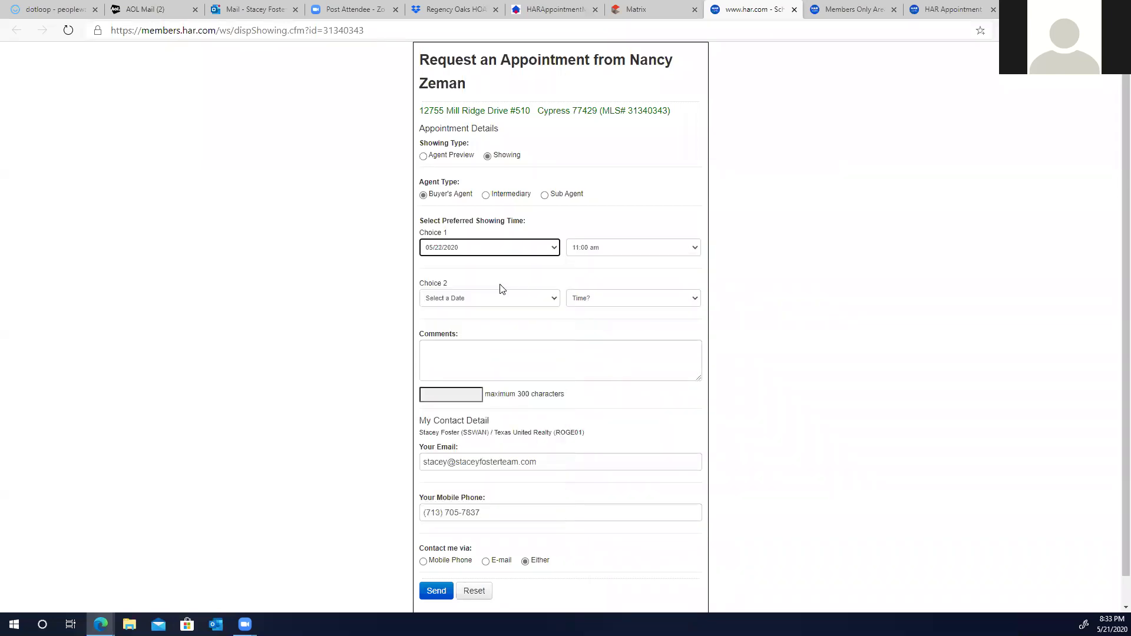
scroll(499, 288, "down", 1)
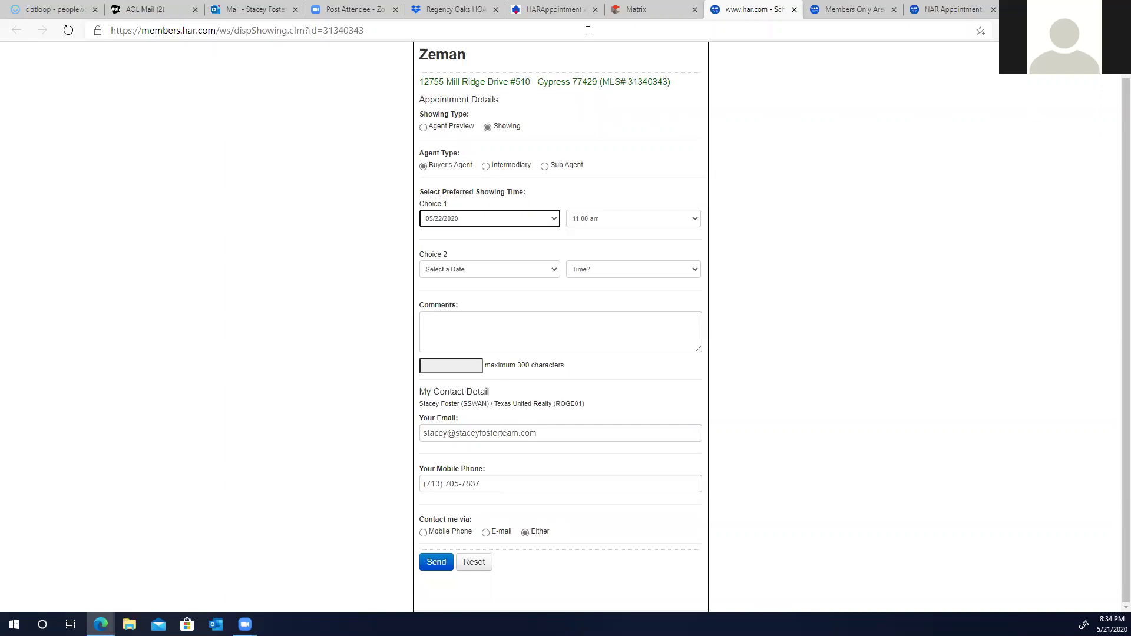
left_click(795, 10)
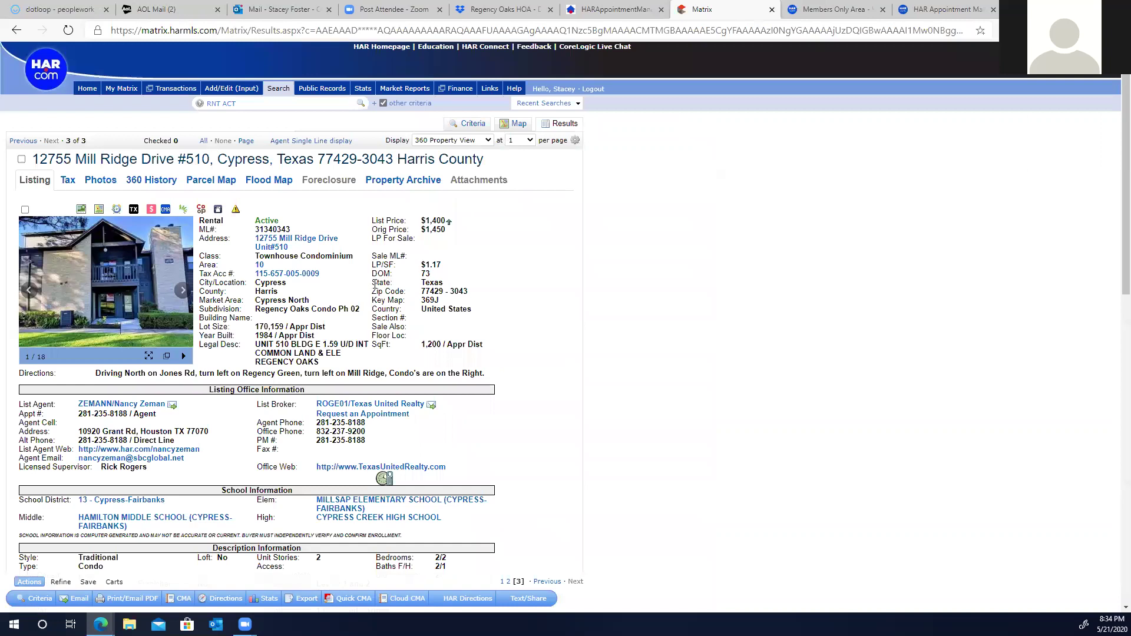
left_click(931, 12)
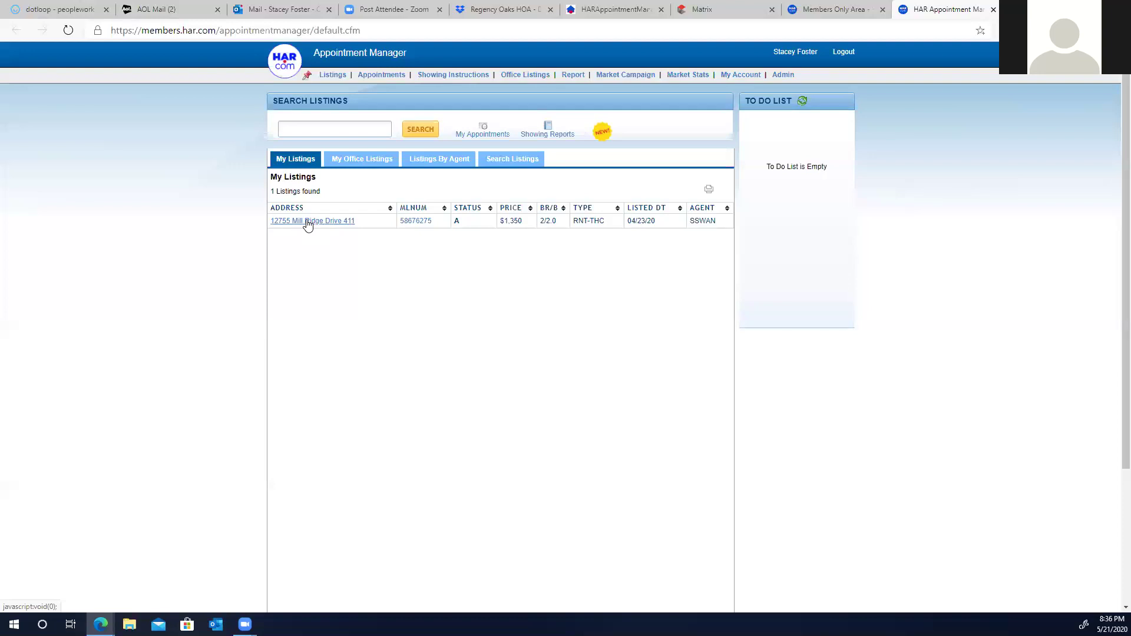
left_click(307, 222)
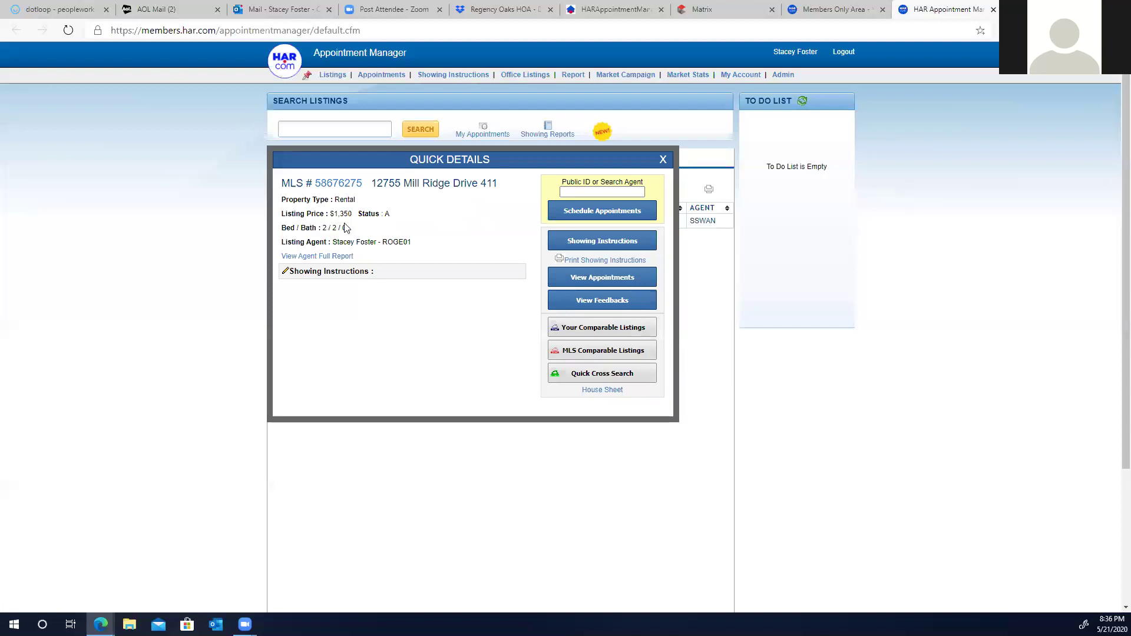
Step: Open unit 411's Showing Instructions page: Vacant, Go Ahead Show, Combo lock box
left_click(594, 242)
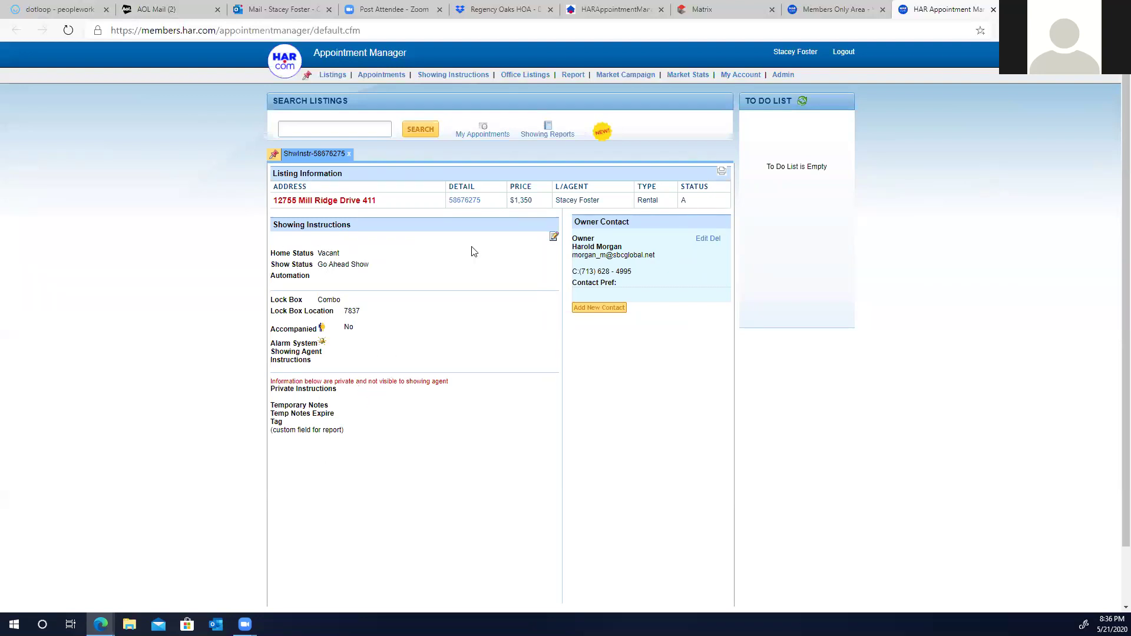
Step: Edit the showing instructions and focus the Lock Box Location field for the 7837 combo
left_click(554, 237)
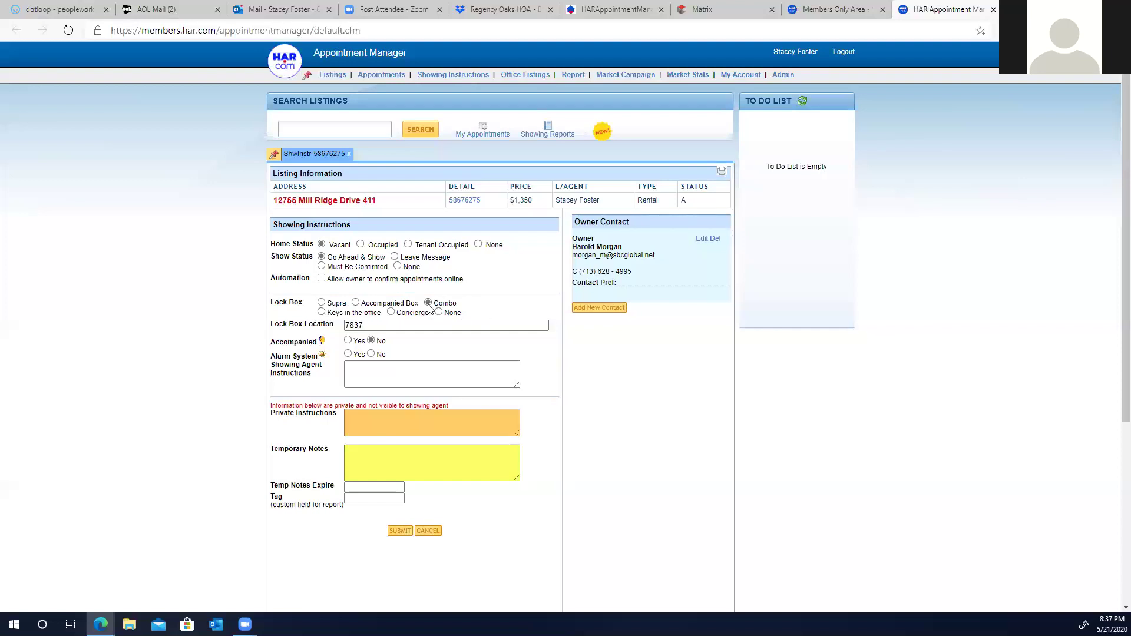
left_click(360, 324)
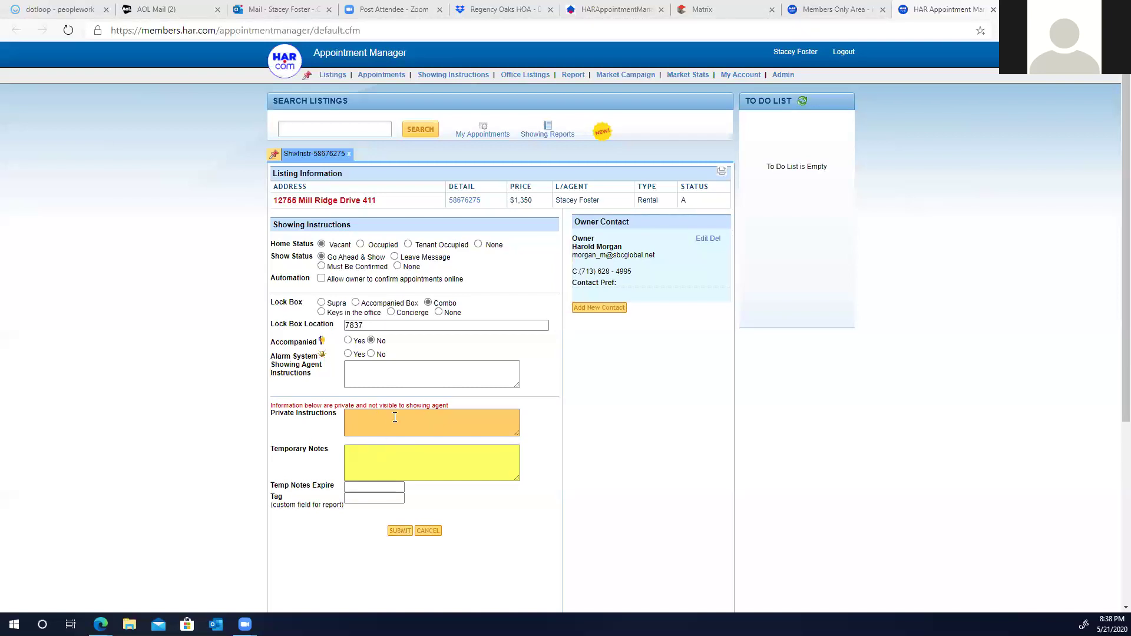
Step: Submit the showing instructions, then enable SMS showing notifications and text-message preference for the owner contact
left_click(400, 532)
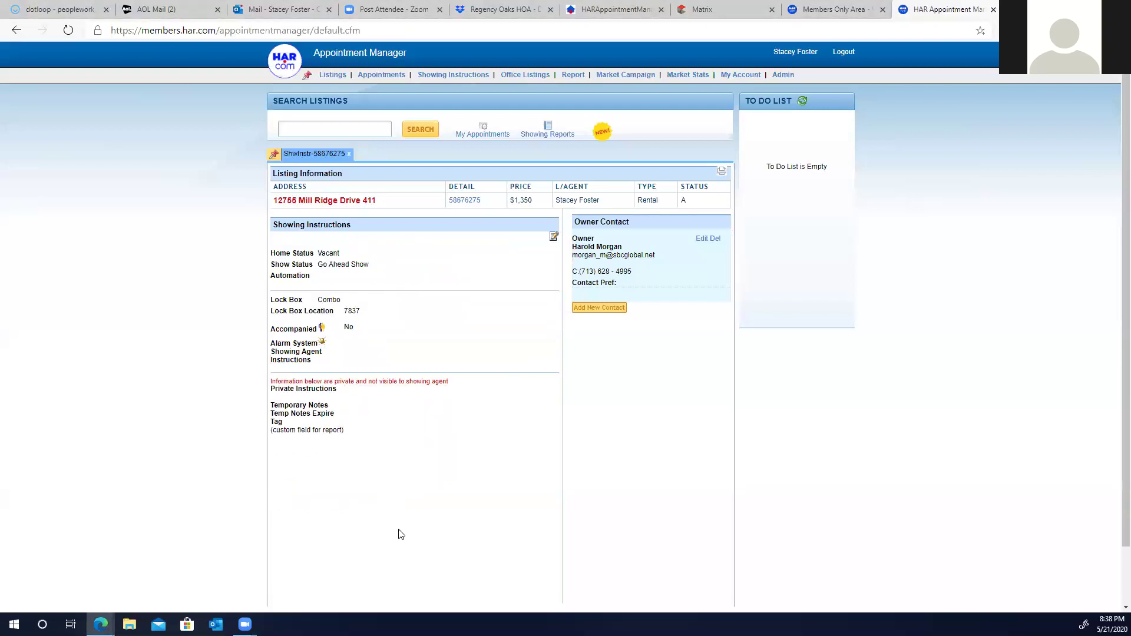
left_click(702, 239)
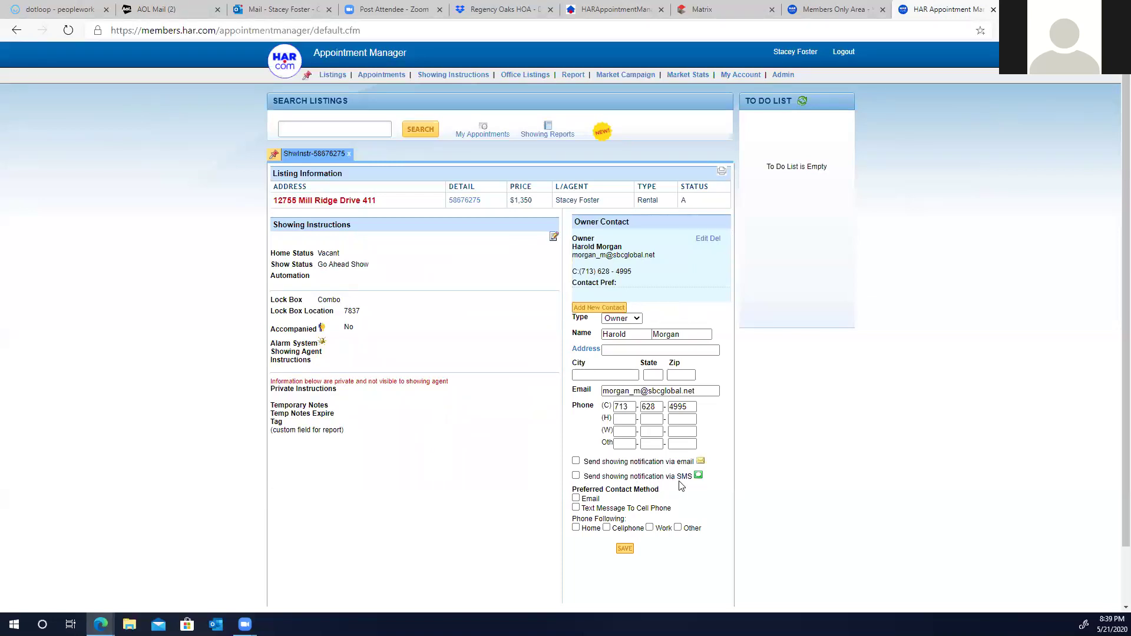
left_click(577, 476)
left_click(577, 508)
Step: Save the owner contact and start a new Showing Feedback report from Showing Reports
left_click(625, 548)
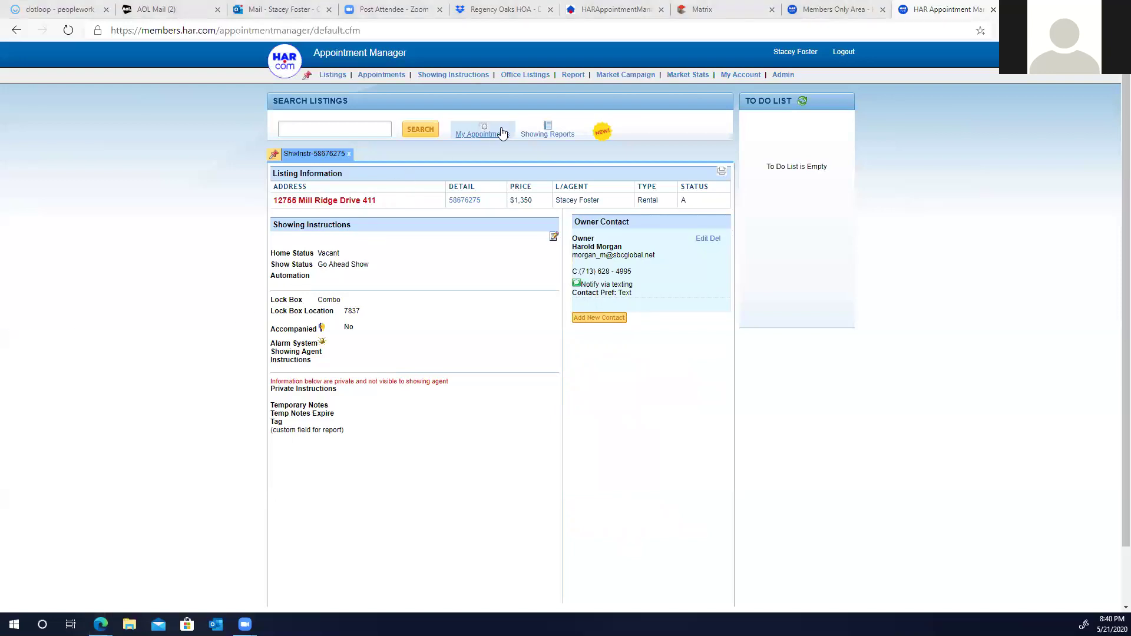
left_click(547, 133)
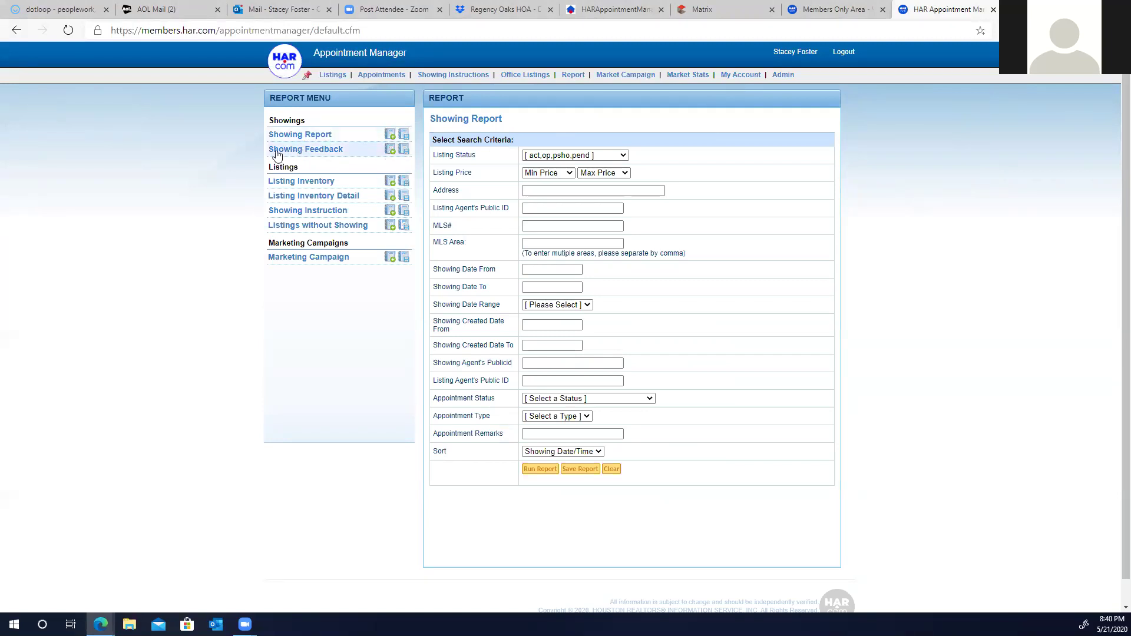
left_click(392, 152)
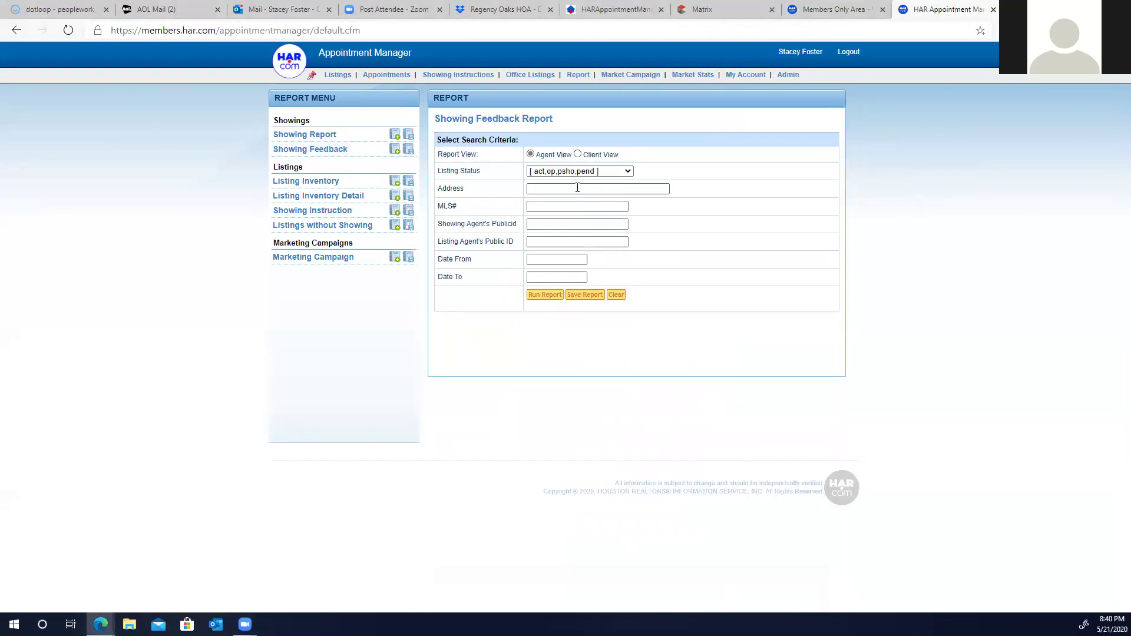
type("12755")
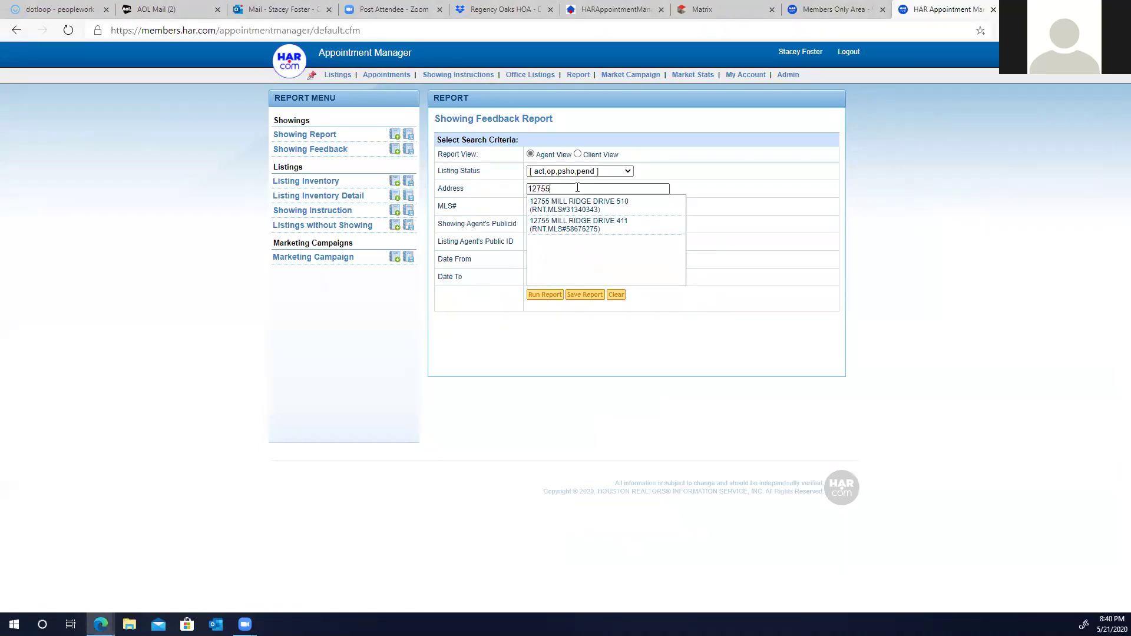
left_click(581, 224)
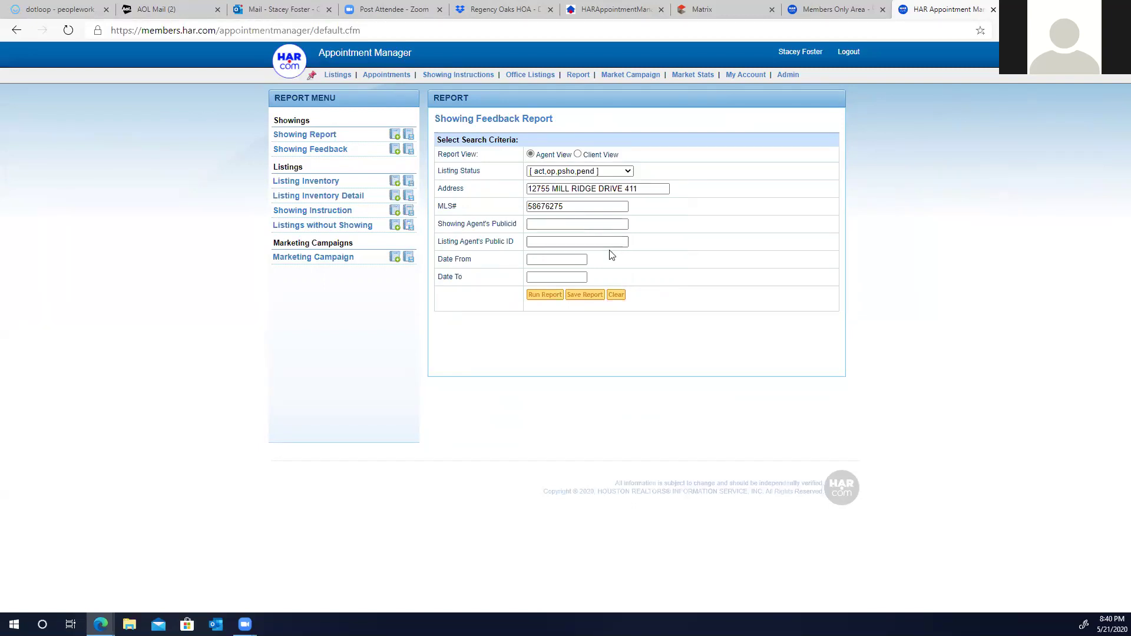
left_click(548, 258)
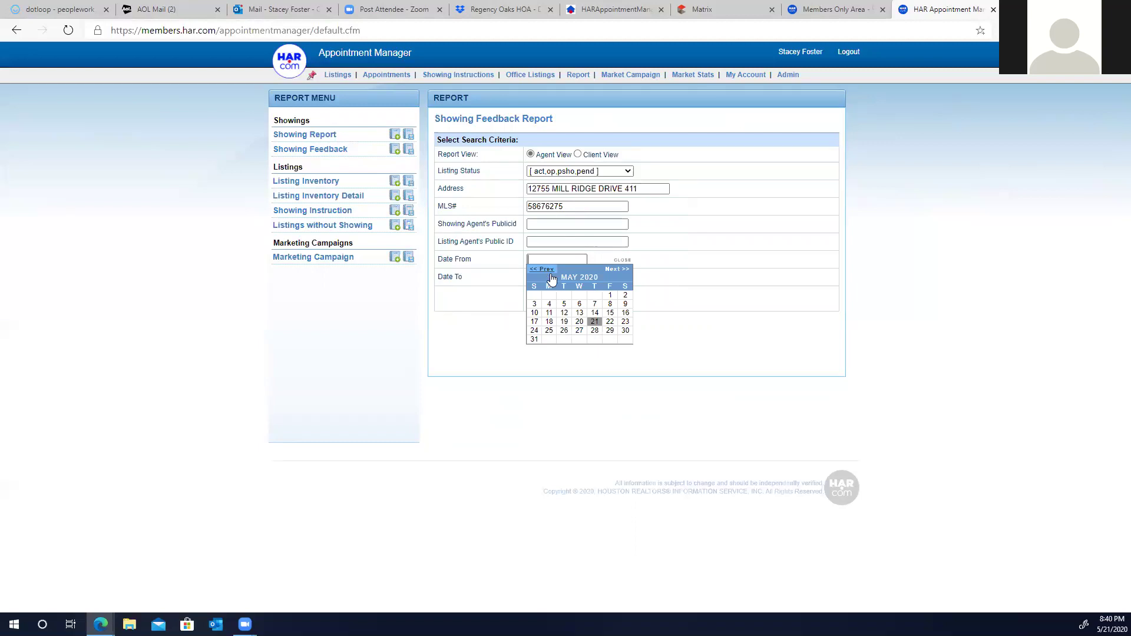
left_click(534, 271)
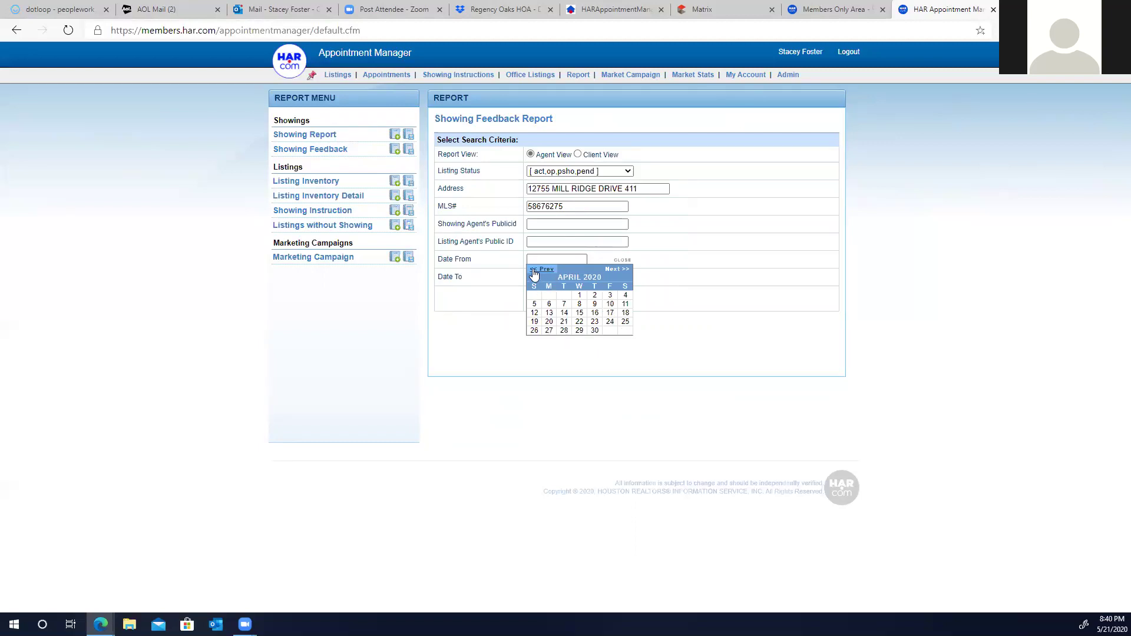
left_click(580, 296)
left_click(560, 277)
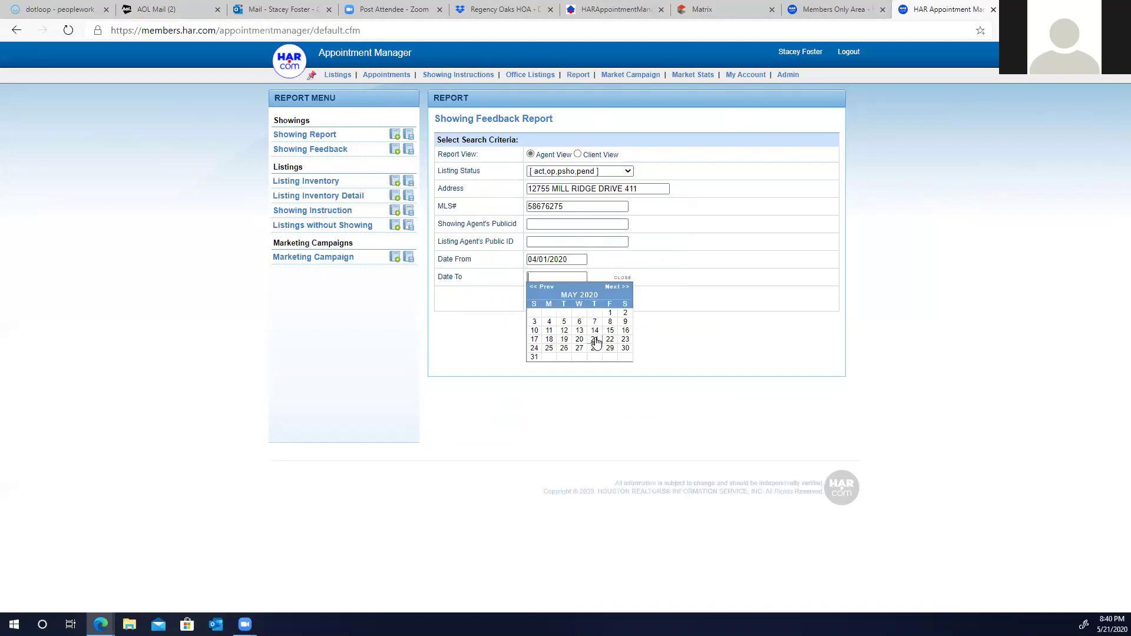
left_click(595, 339)
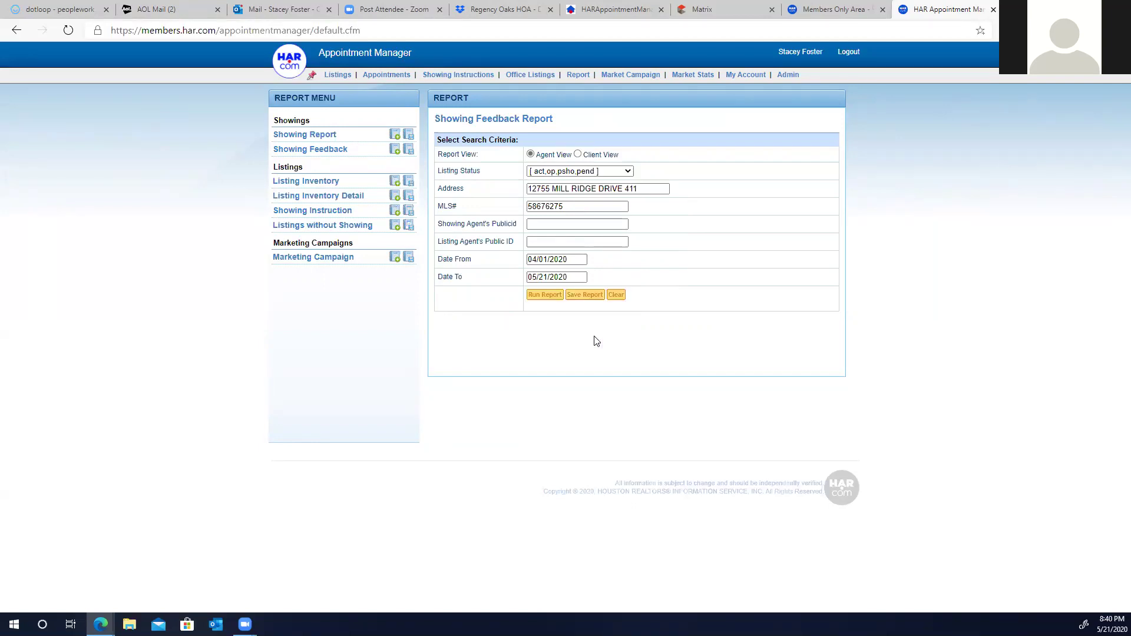
left_click(546, 294)
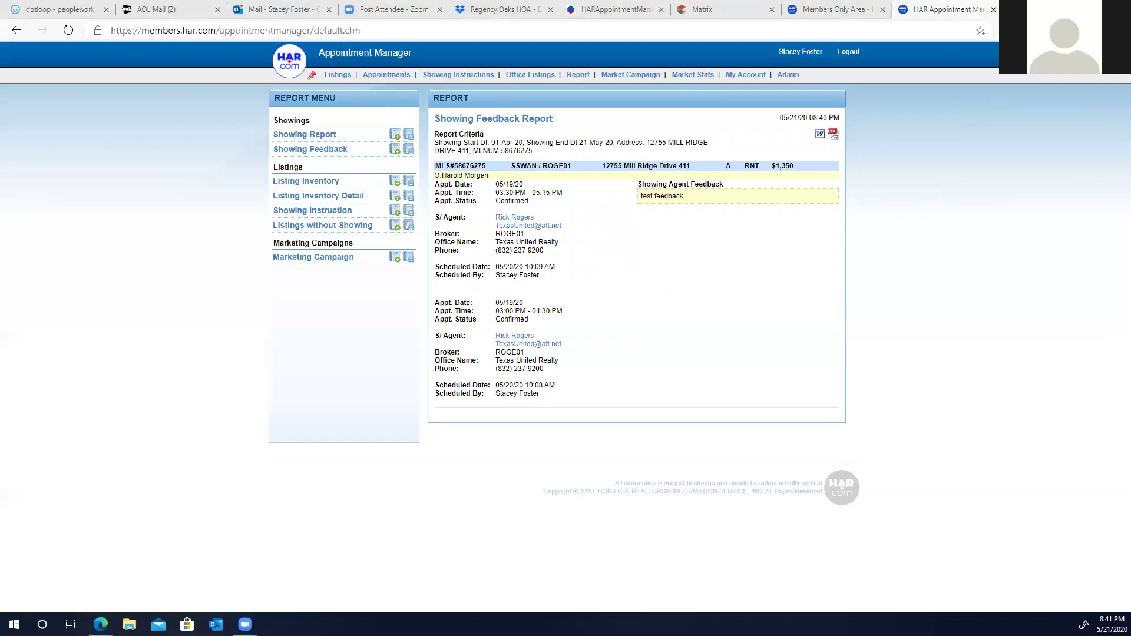
Step: Download the unit 411 Showing Feedback Report as FeedbackRpt (1).pdf
left_click(834, 135)
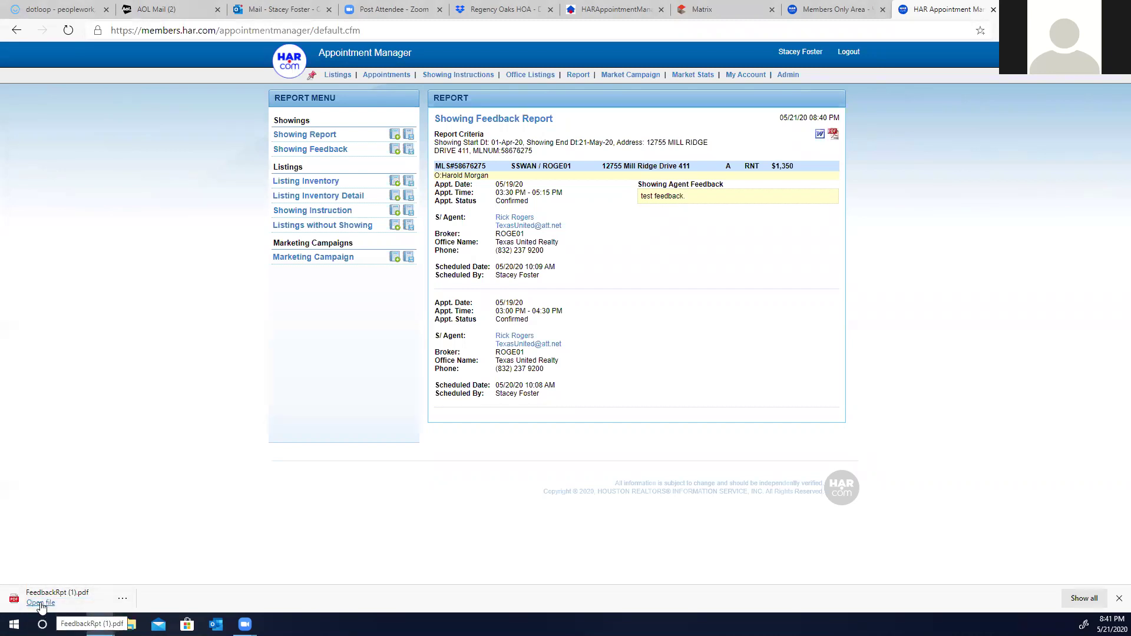
Step: View FeedbackRpt (1).pdf, unit 411's feedback report for 01-Apr-20 to 21-May-20, then close it
left_click(41, 603)
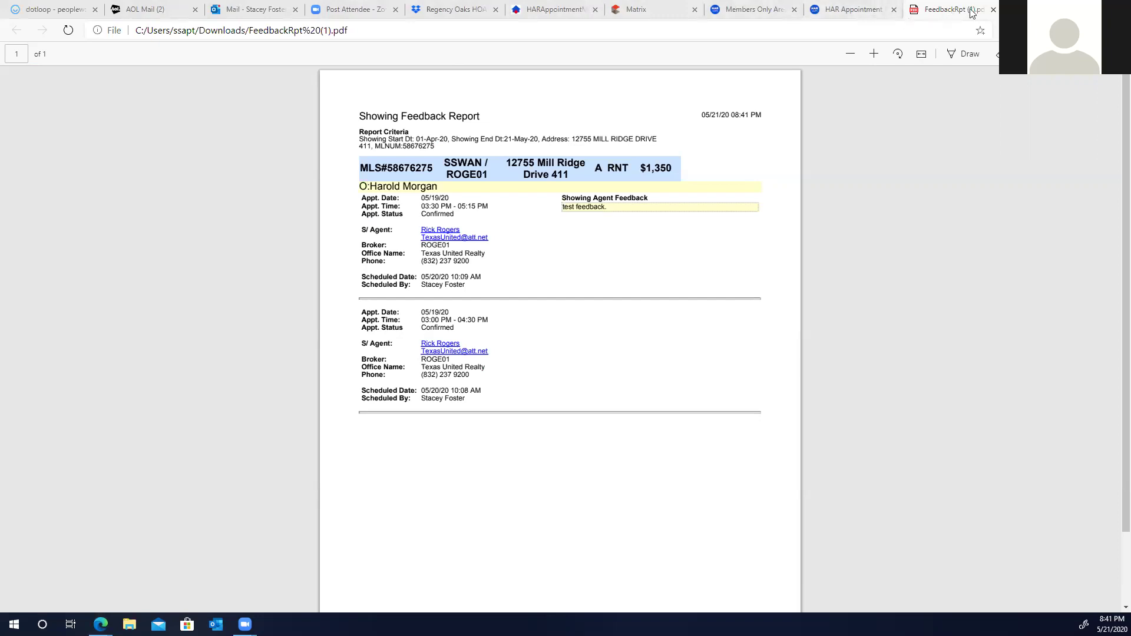
left_click(993, 11)
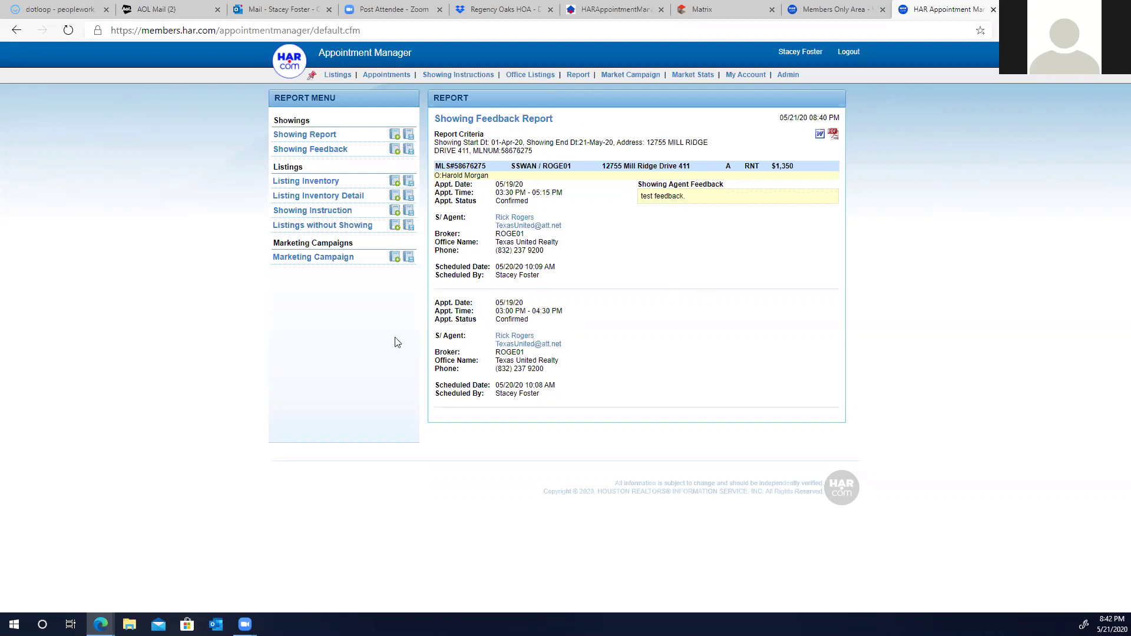
left_click(337, 75)
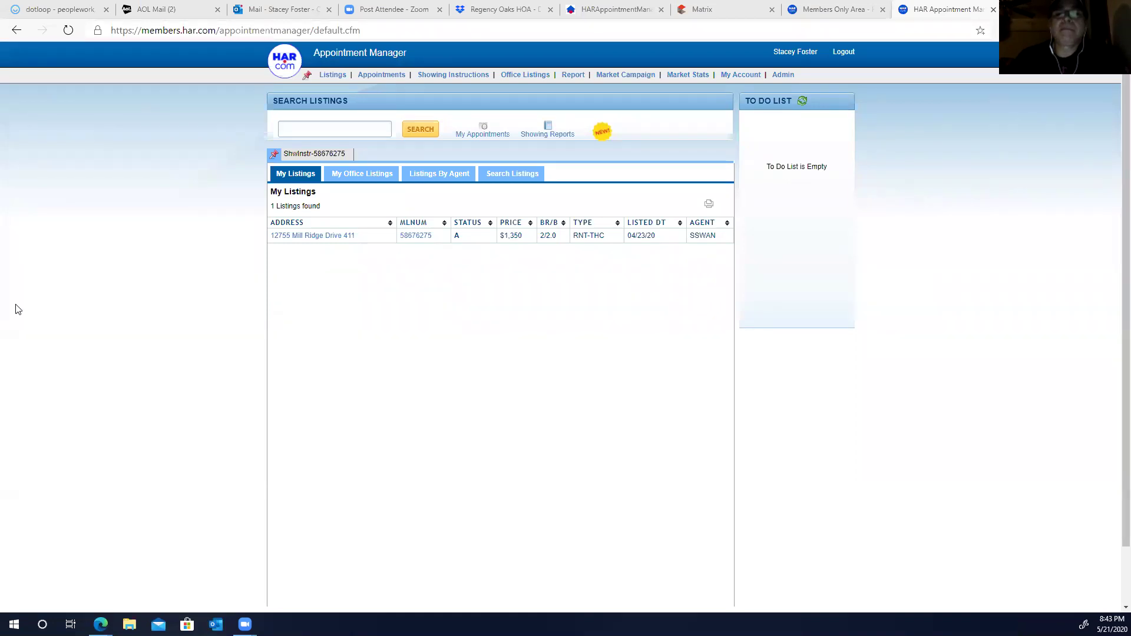
left_click(483, 134)
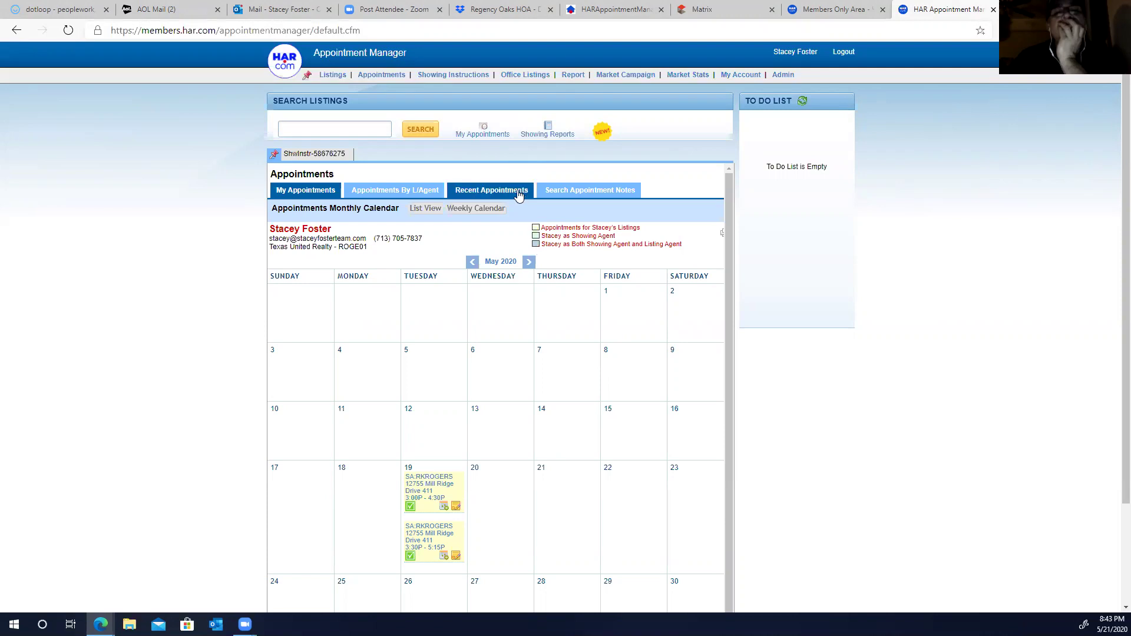
Step: Show the Recent Appointments tab, whose upcoming appointments by showing date return 0 records
left_click(496, 196)
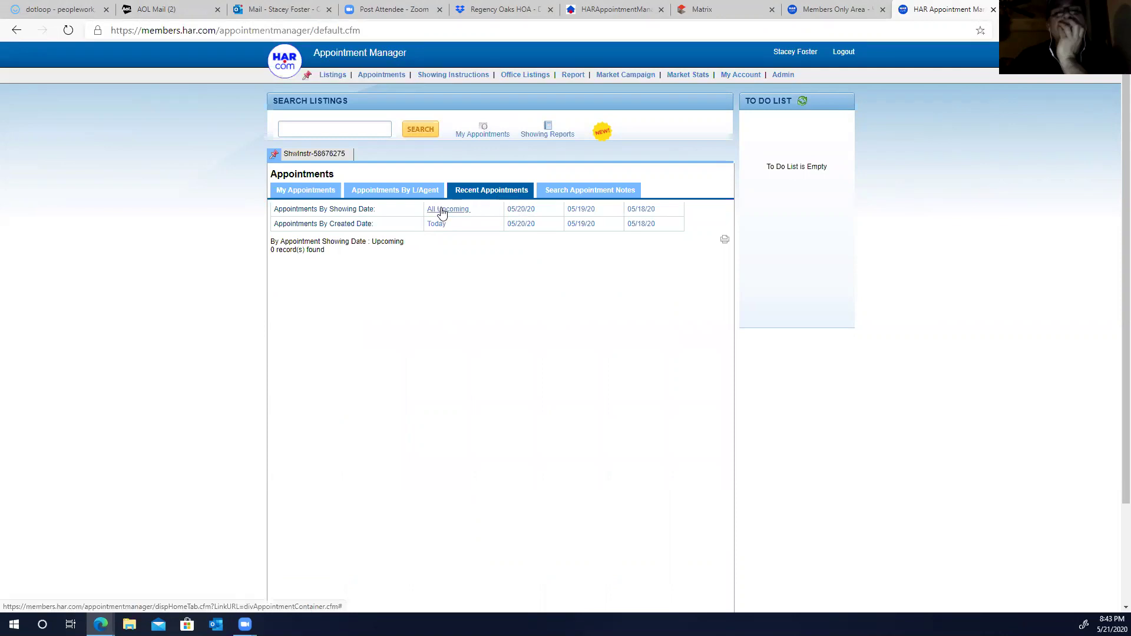
scroll(443, 214, "down", 2)
scroll(439, 211, "up", 2)
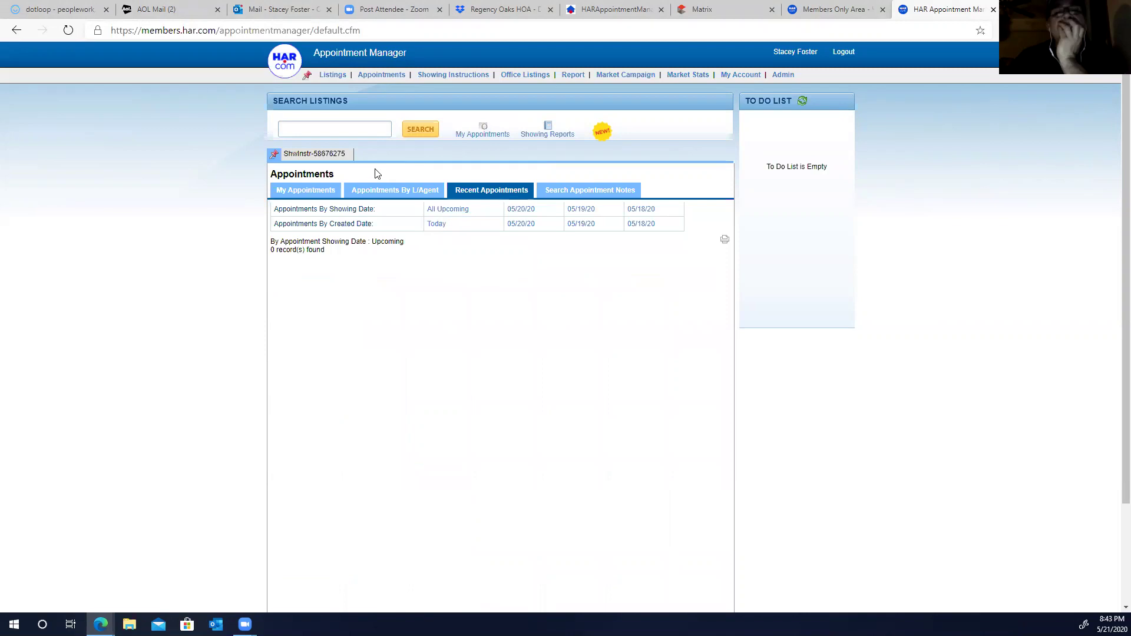
left_click(334, 76)
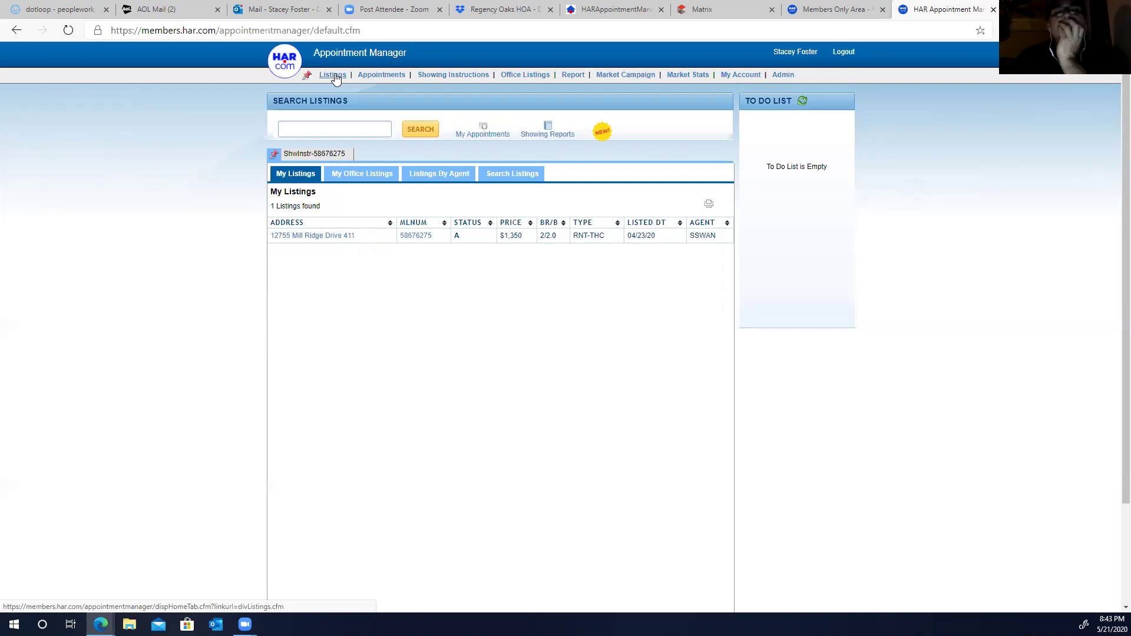